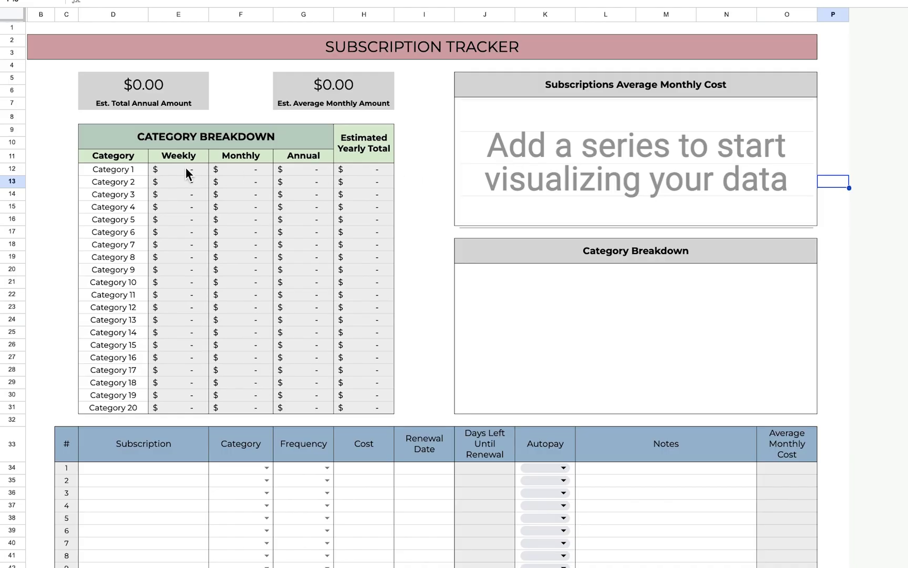
Step: Rename the placeholder categories to Entertainment, News, Health, Beauty, Education, Food, Travel, Home, Art, Sports, and onward
left_click(133, 169)
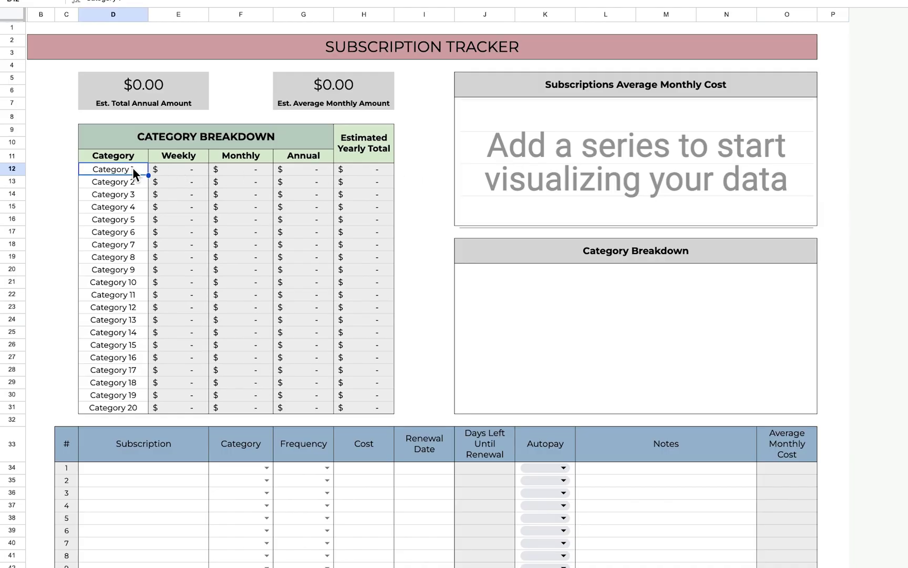
left_click(157, 171)
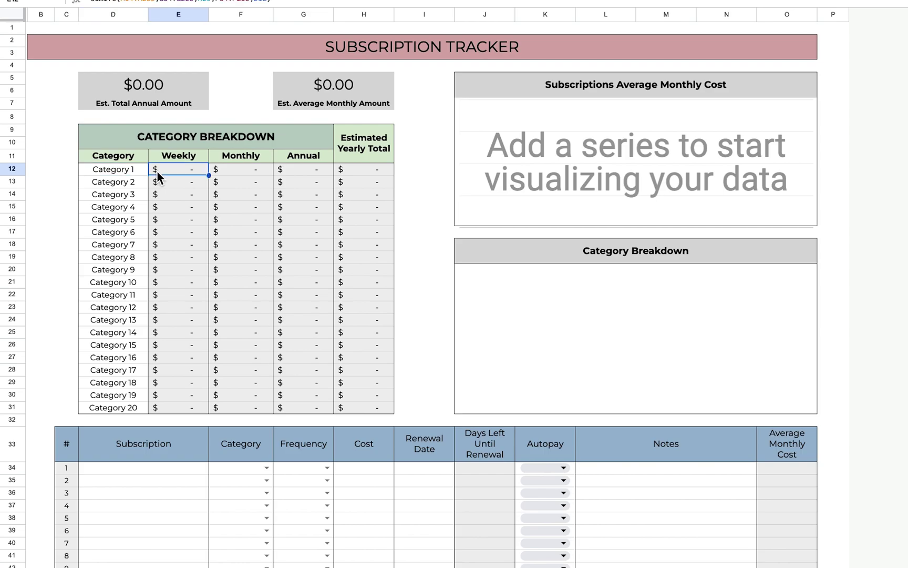
left_click(142, 168)
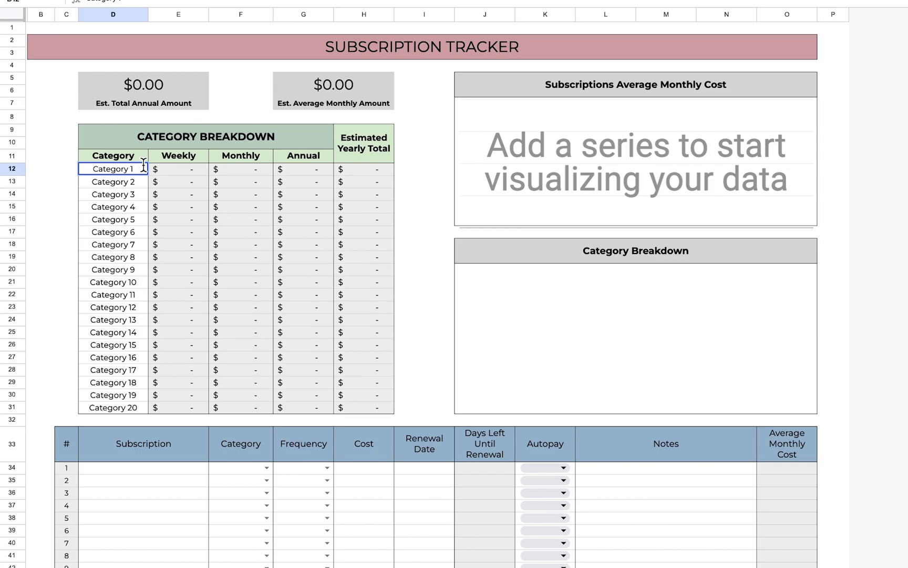
type("Entertainment ")
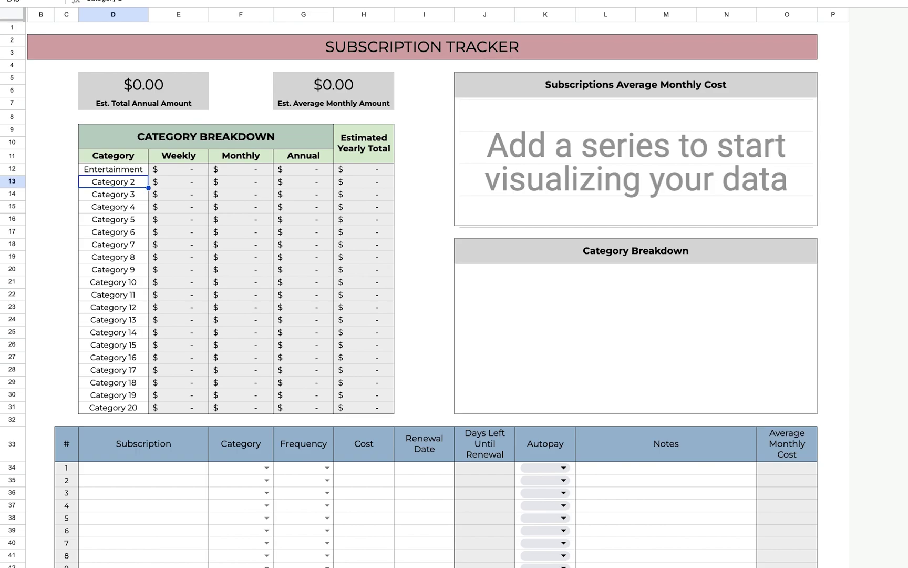
type("News Health Beauty Education Food Travel Home Art ")
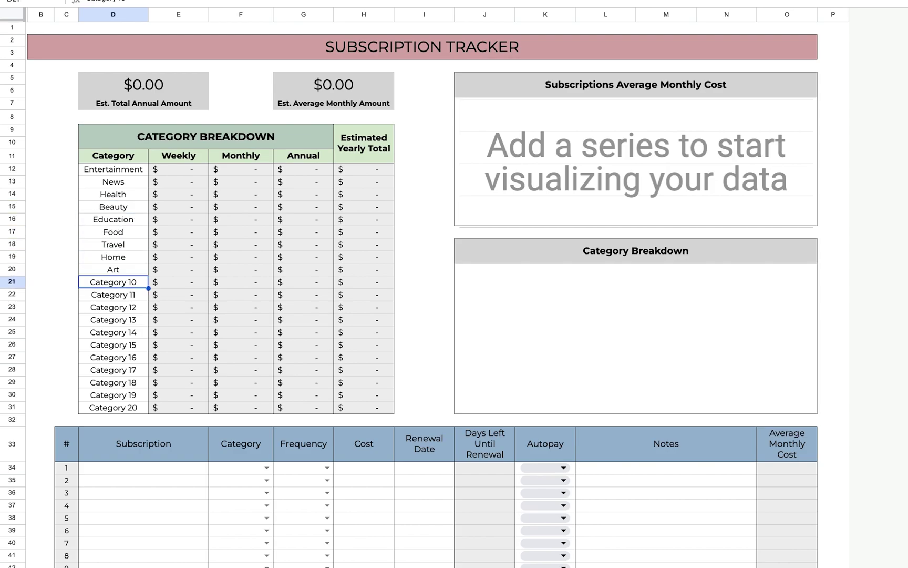
type("Sports Personal Dev. Charity Finance Pet Automotive Social Media Business Transportation Caming Technology")
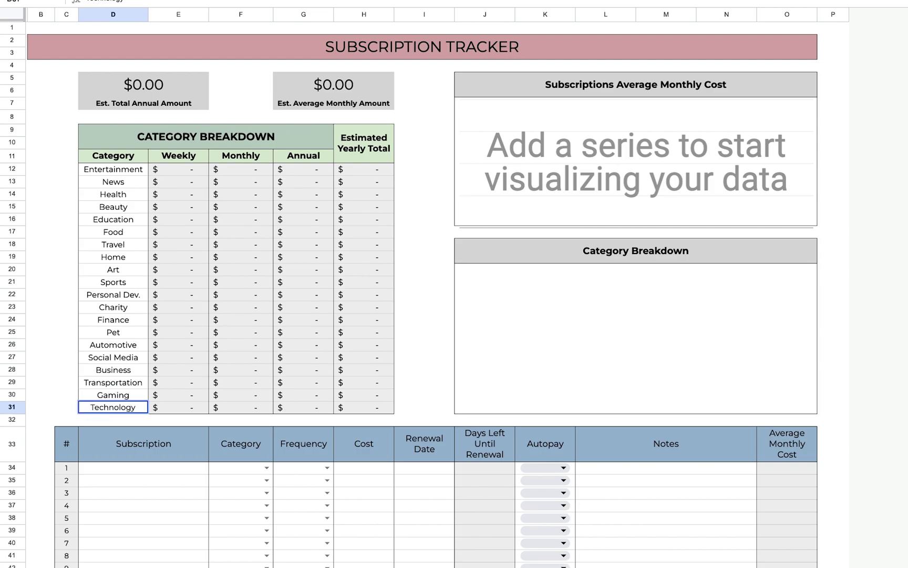
scroll(125, 443, "down", 3)
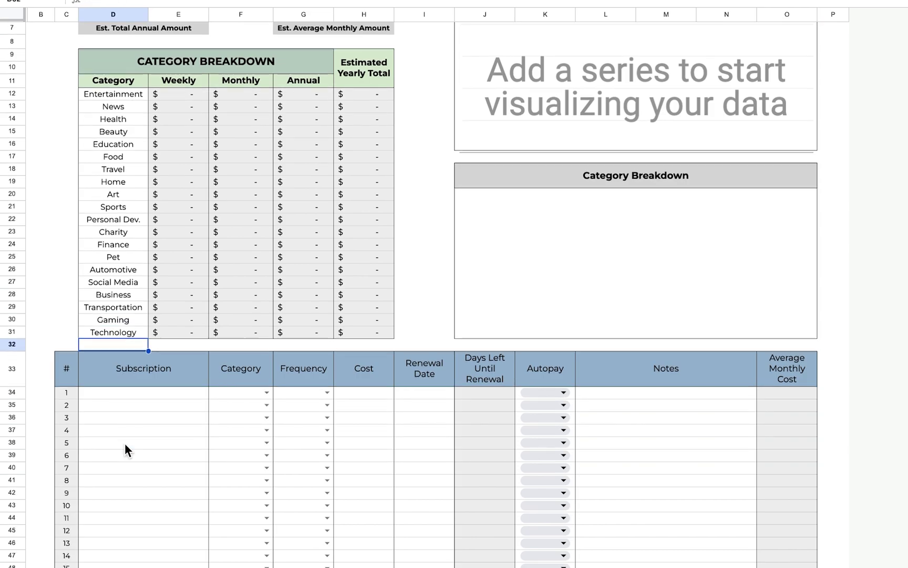
left_click(151, 368)
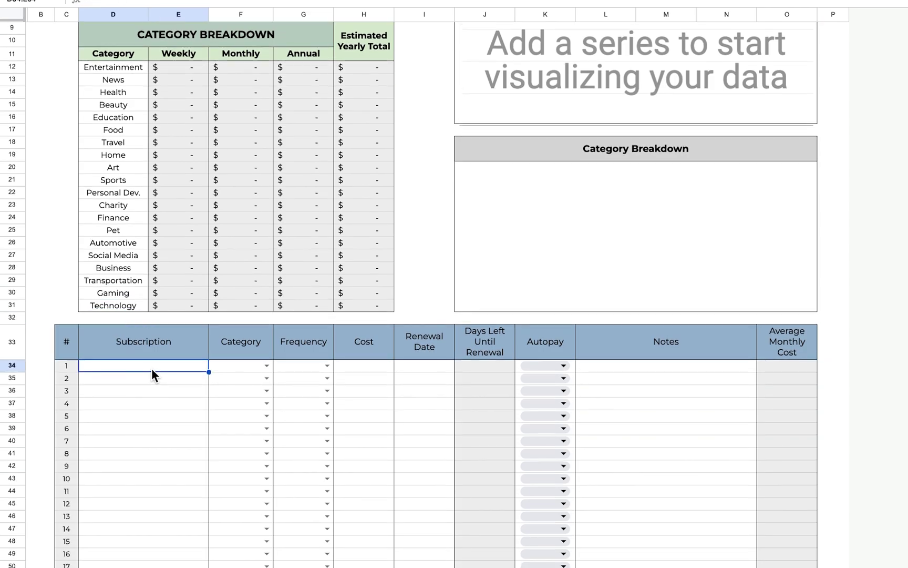
left_click(267, 366)
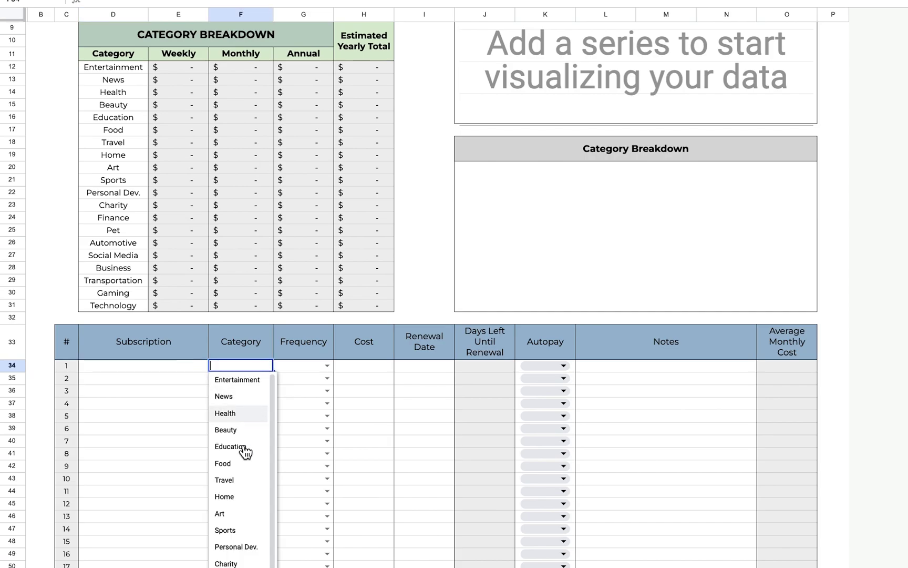
left_click(331, 362)
left_click(364, 368)
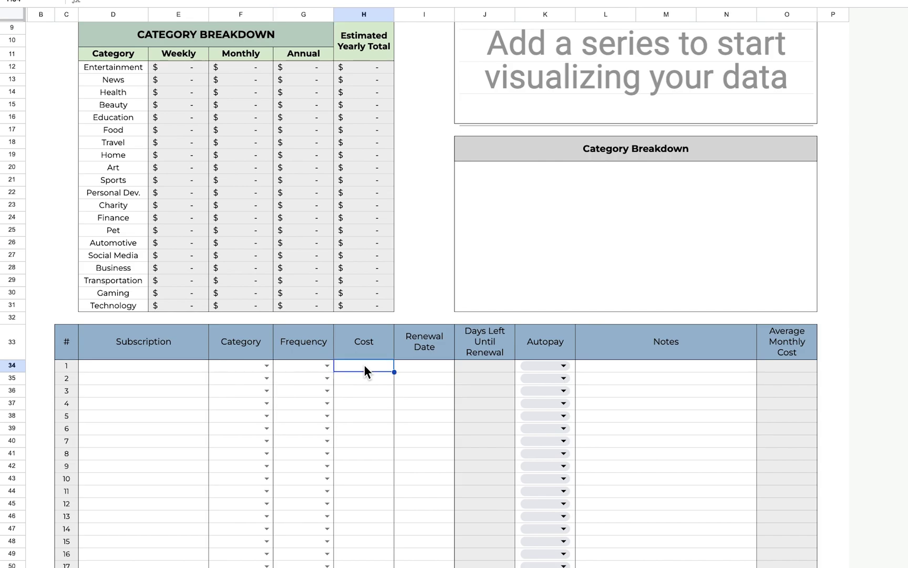
left_click(427, 368)
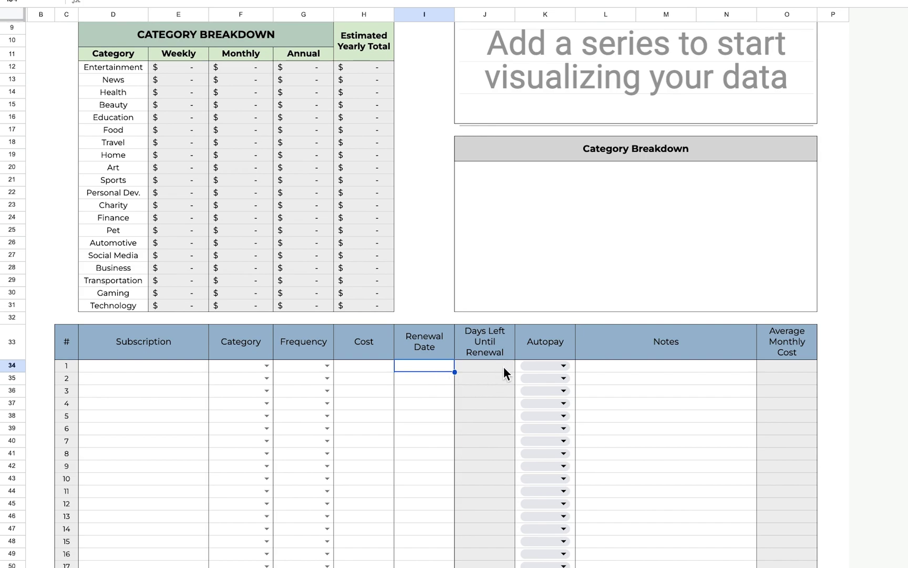
left_click(563, 365)
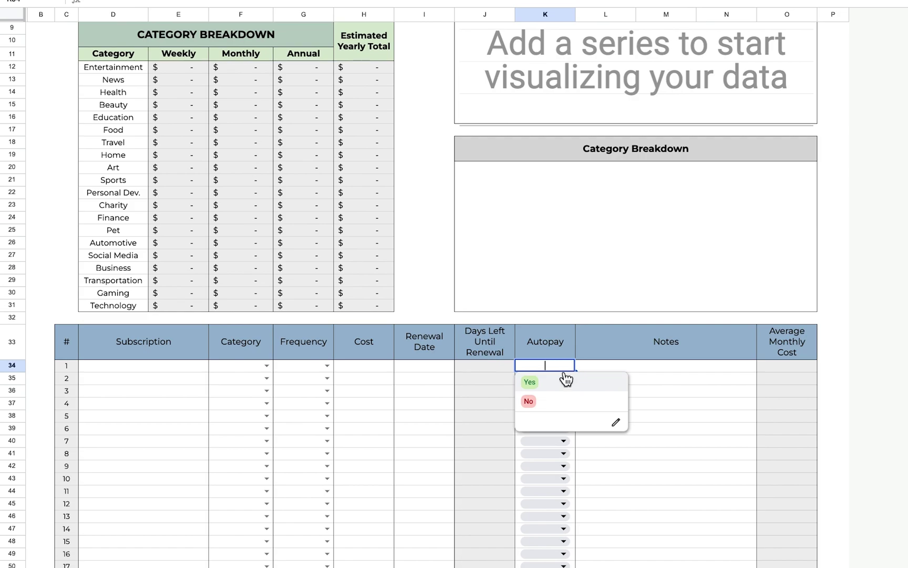
left_click(155, 366)
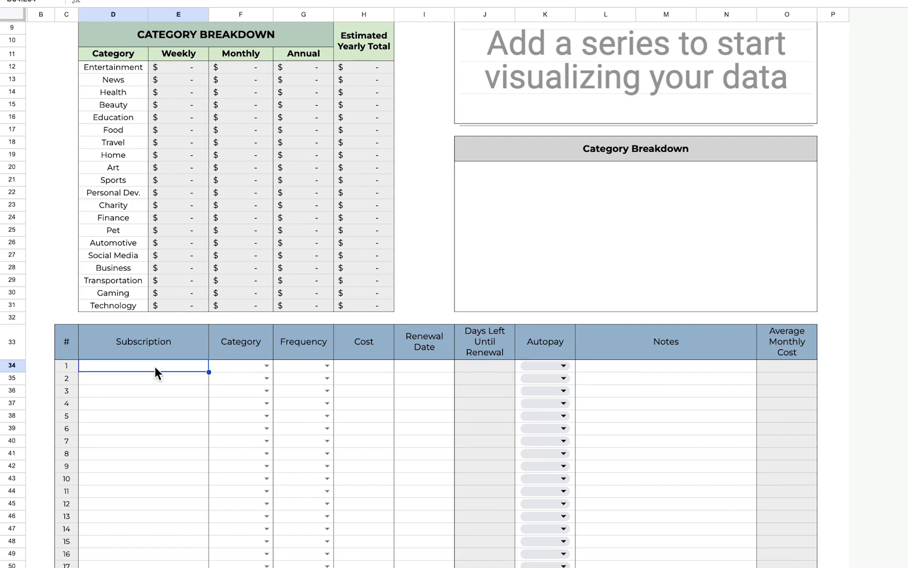
Step: Add Netflix as an Entertainment, Monthly subscription costing 9.99
type("Netflix")
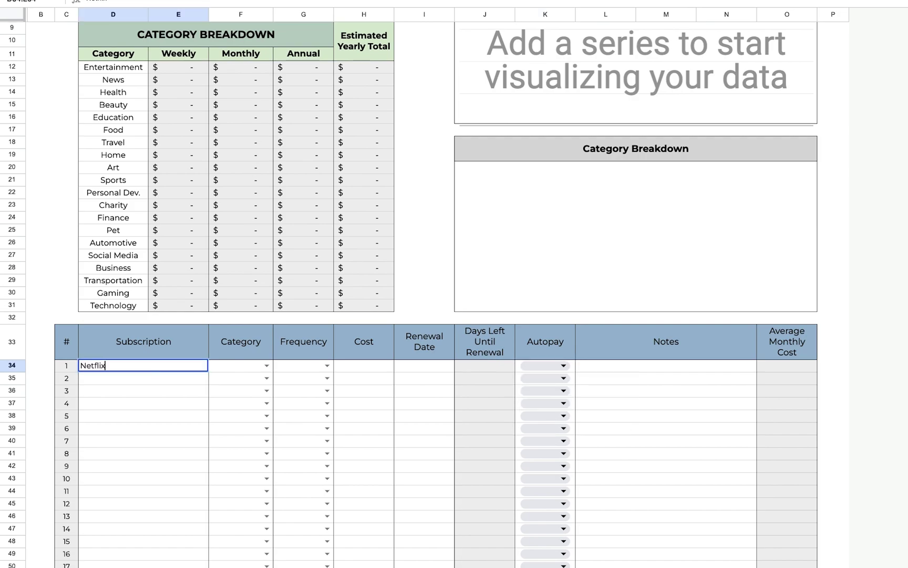
left_click(267, 365)
left_click(257, 378)
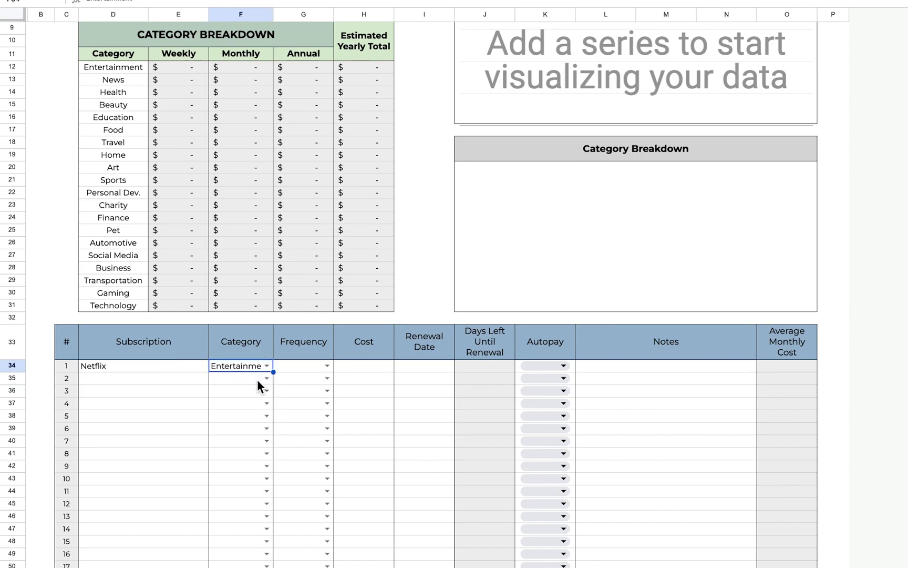
left_click(327, 365)
left_click(315, 396)
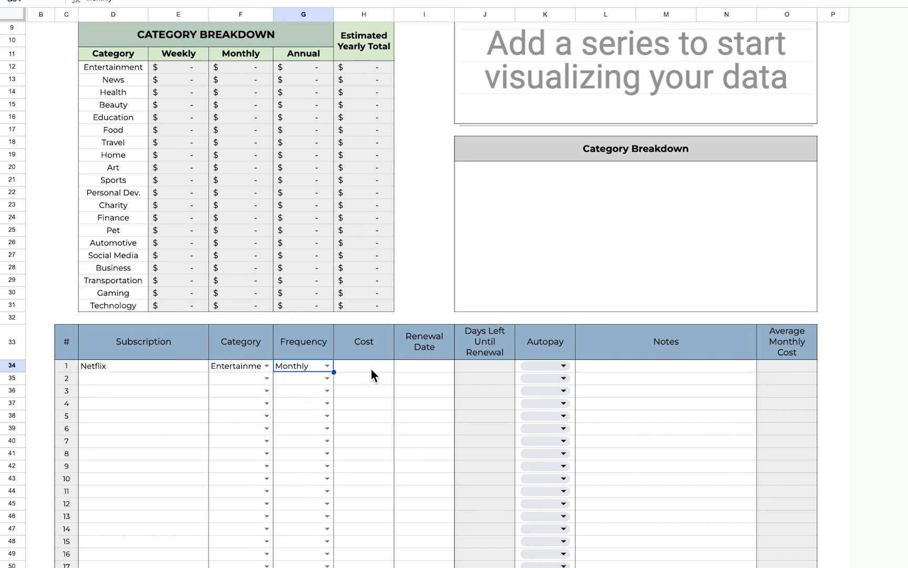
left_click(369, 369)
type("9.99")
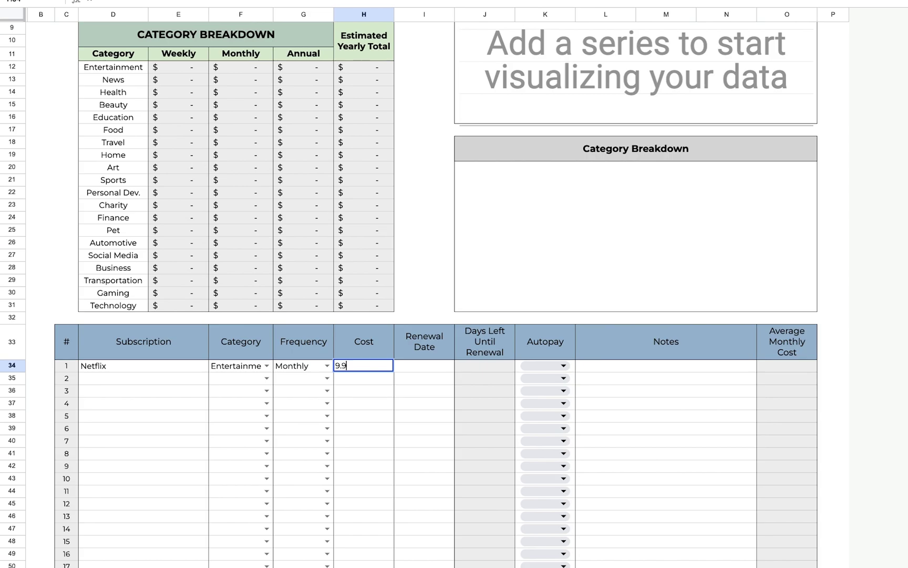
left_click(437, 367)
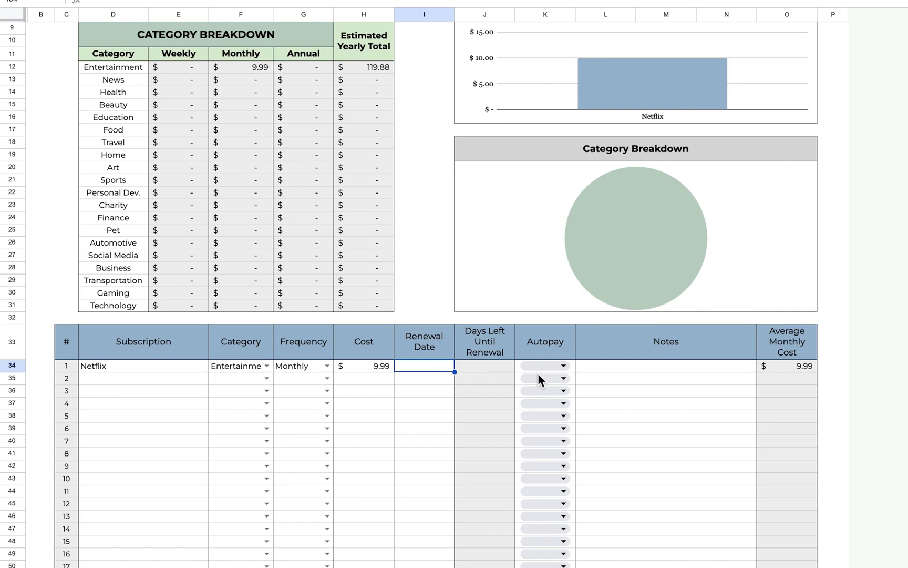
Step: Set Netflix's autopay to Yes and check its average monthly cost
left_click(560, 367)
left_click(558, 381)
left_click(631, 369)
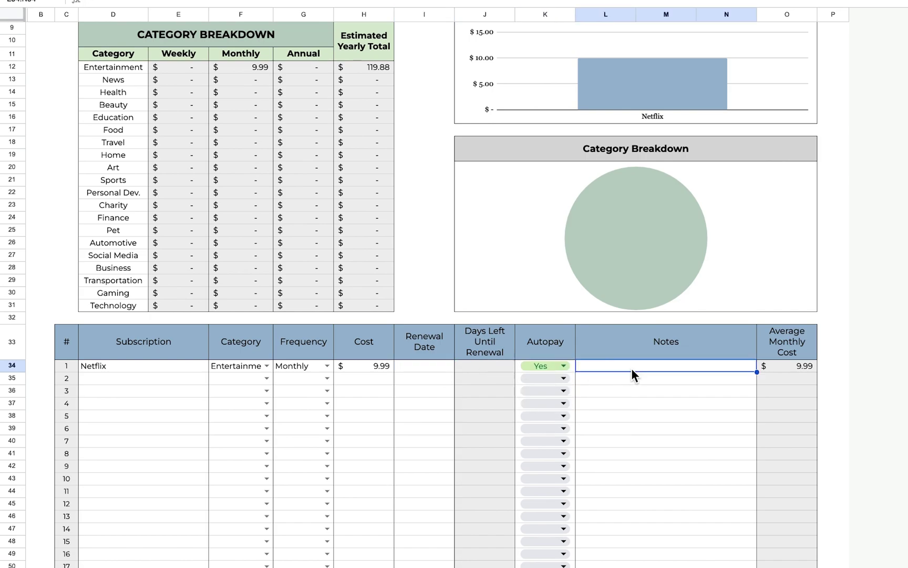
left_click(804, 370)
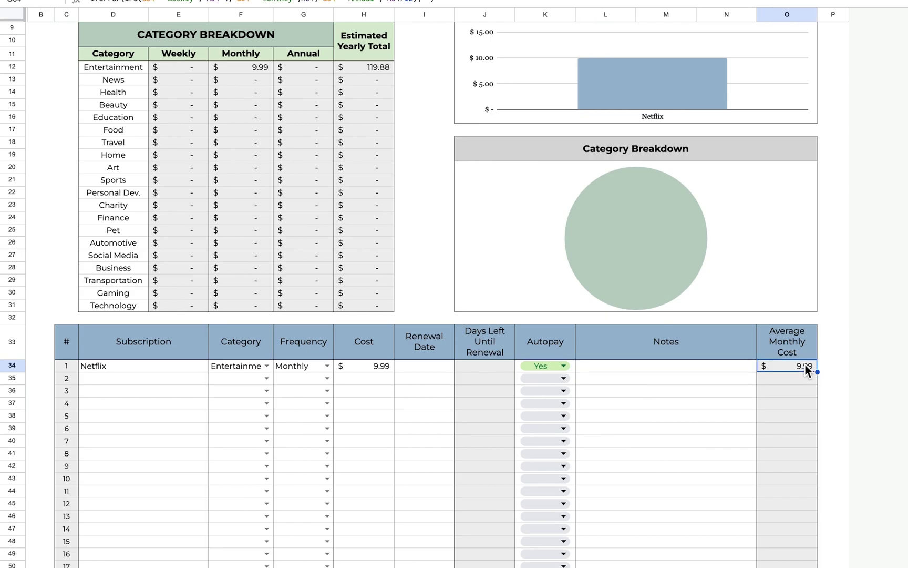
Step: Try Weekly frequency for Netflix, check the recalculated average, then restore Monthly
left_click(327, 367)
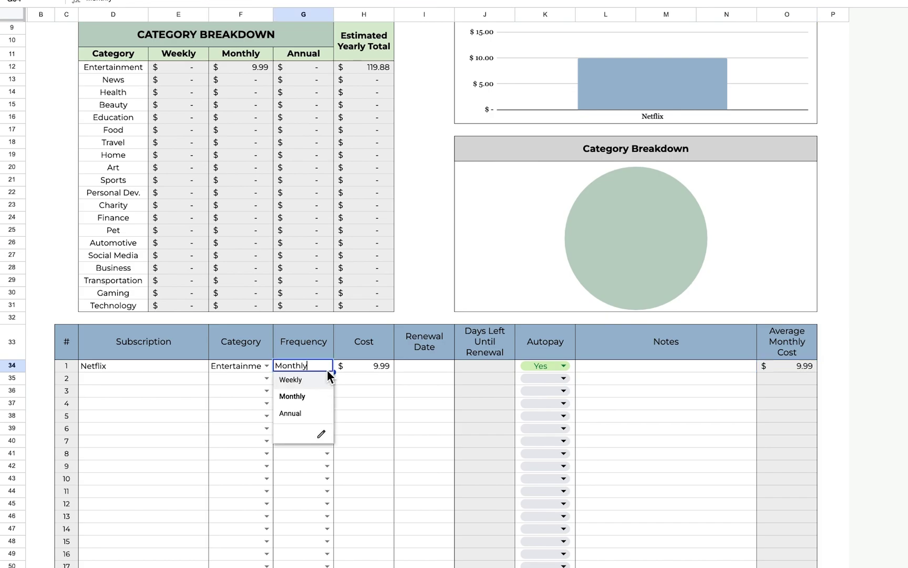
left_click(317, 380)
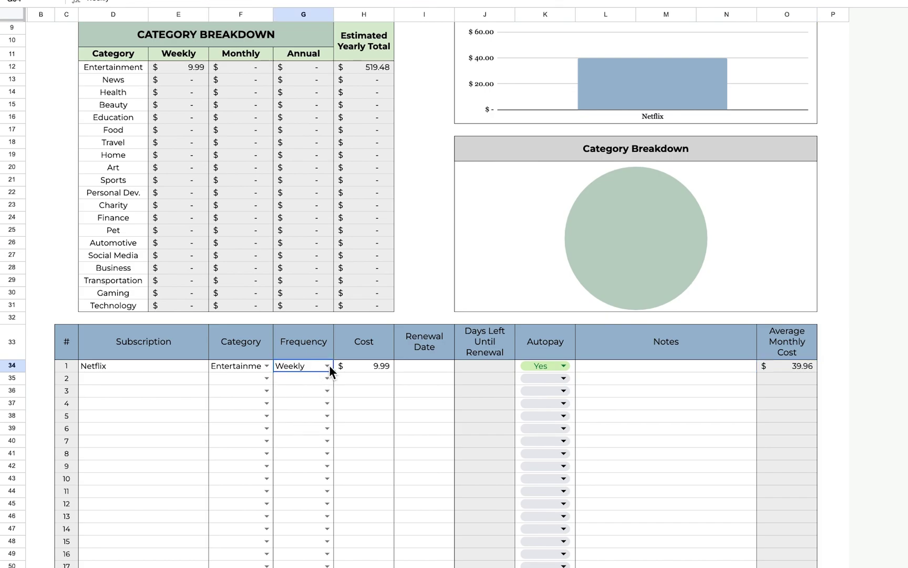
left_click(383, 367)
left_click(801, 368)
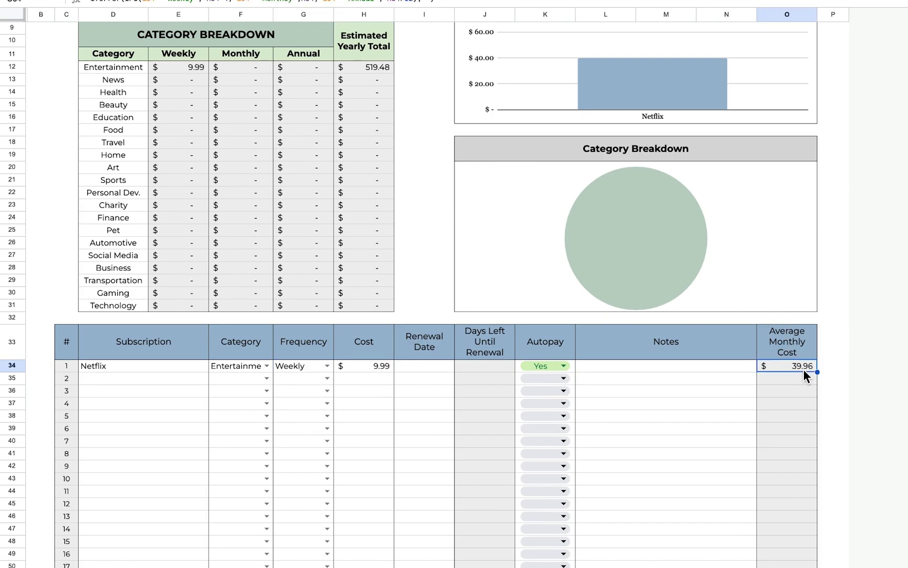
left_click(327, 366)
left_click(325, 394)
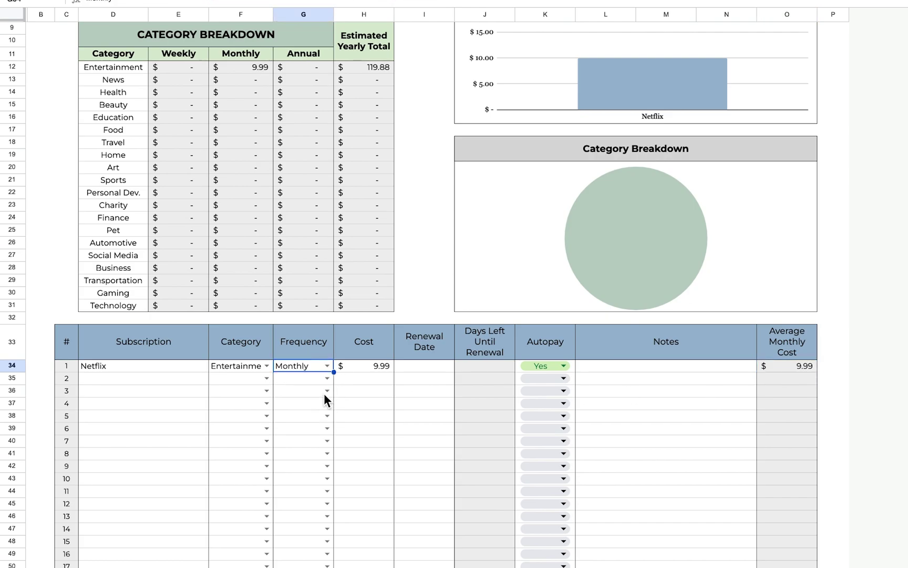
left_click(180, 377)
Step: Add Hulu as an Entertainment, Annual subscription costing 80, averaging $6.67 monthly
type("Hulu")
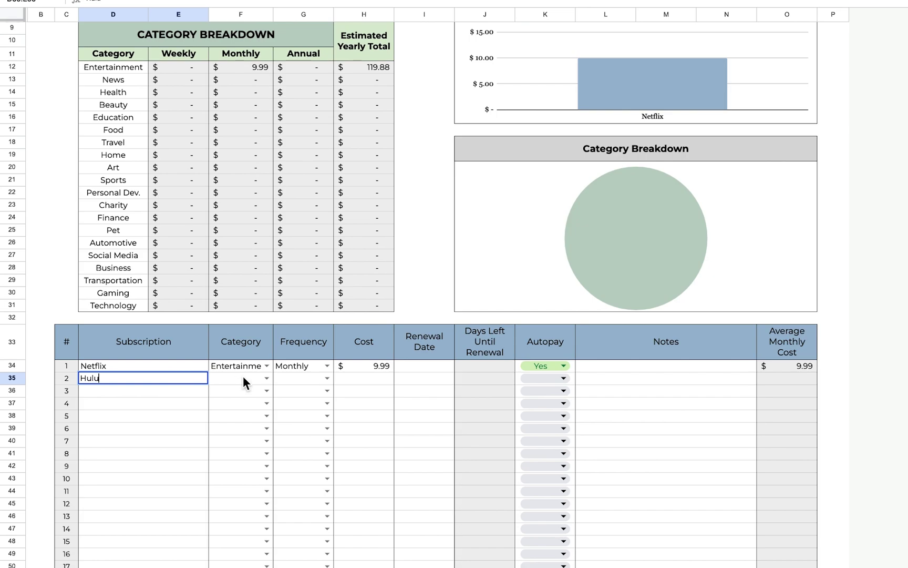
left_click(267, 378)
left_click(252, 390)
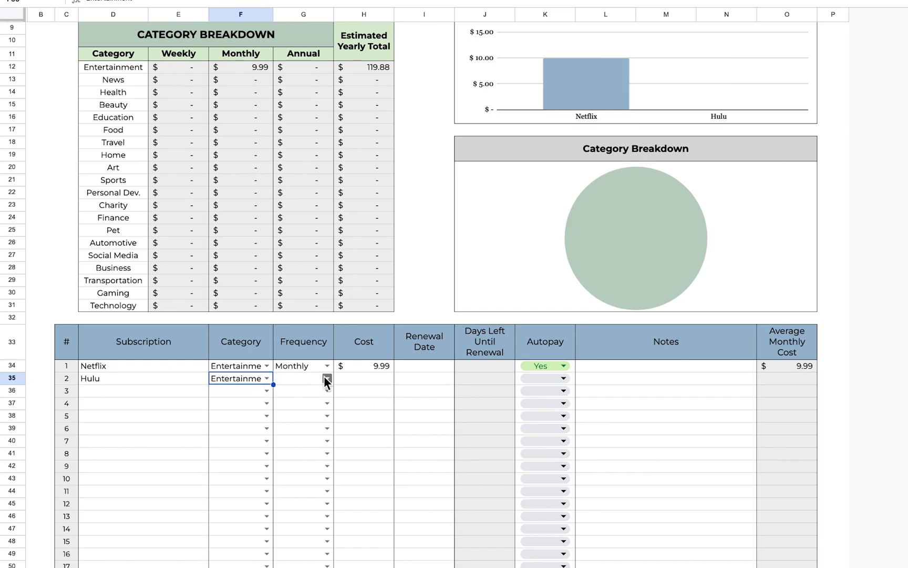
left_click(325, 378)
left_click(315, 427)
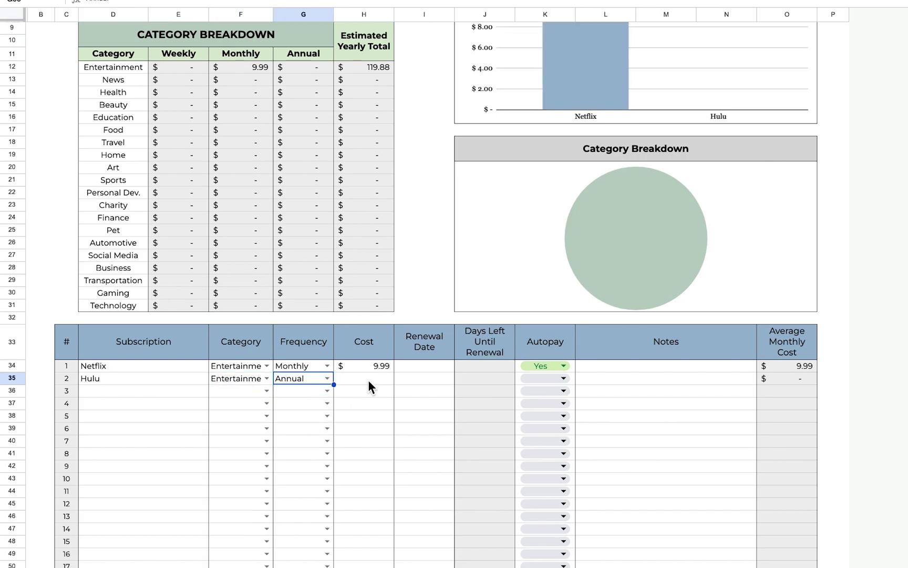
left_click(368, 380)
type("80")
key("Return")
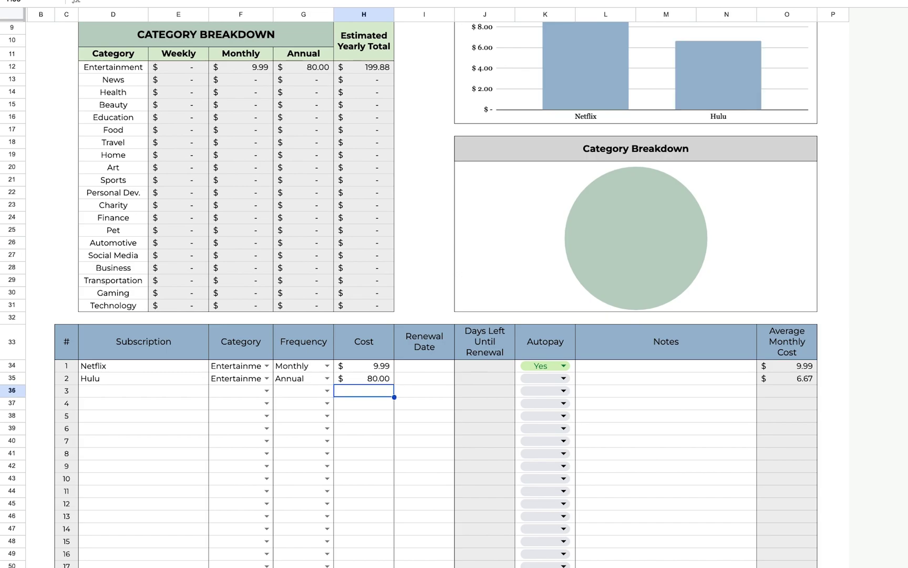
left_click(810, 379)
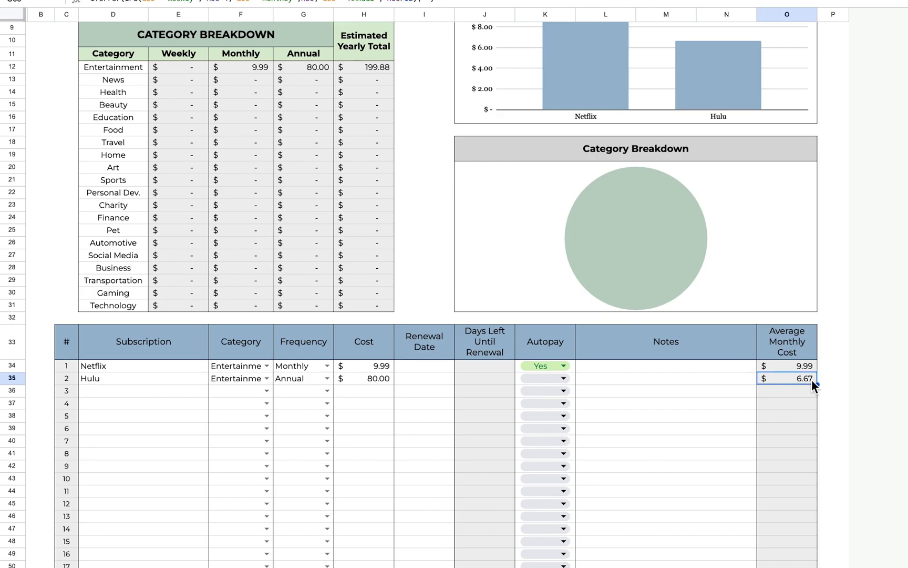
left_click(377, 381)
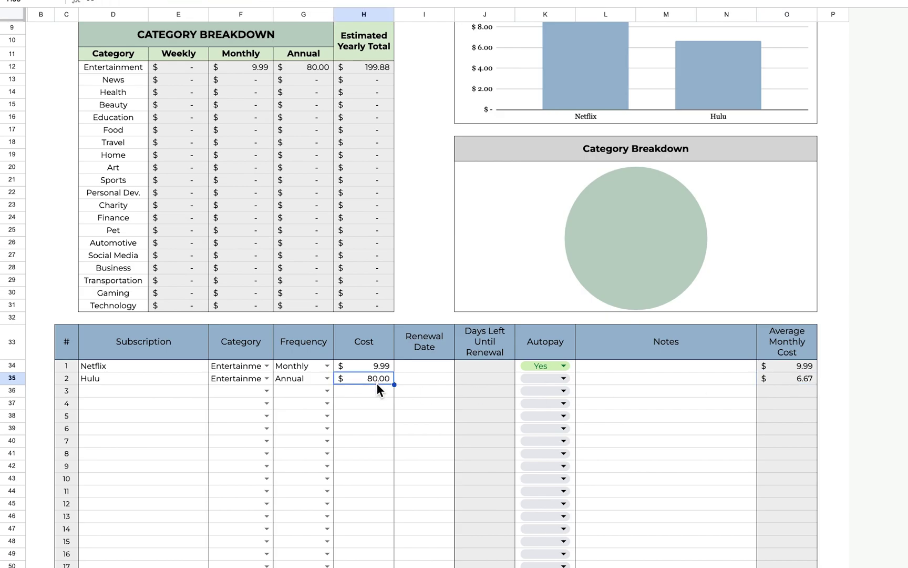
scroll(405, 371, "down", 1)
Step: Give Hulu a renewal date of 7/4/23
left_click(431, 353)
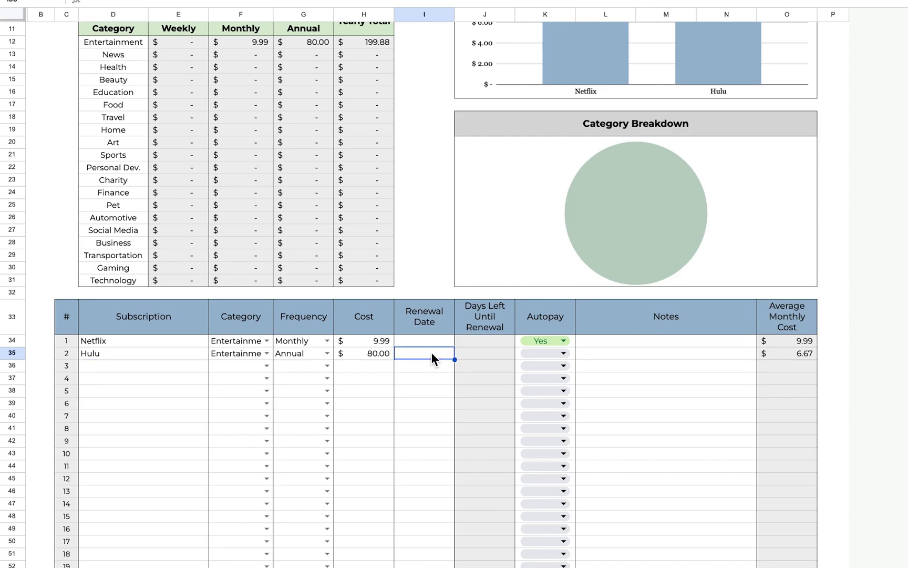
type("7/4/23")
key("Return")
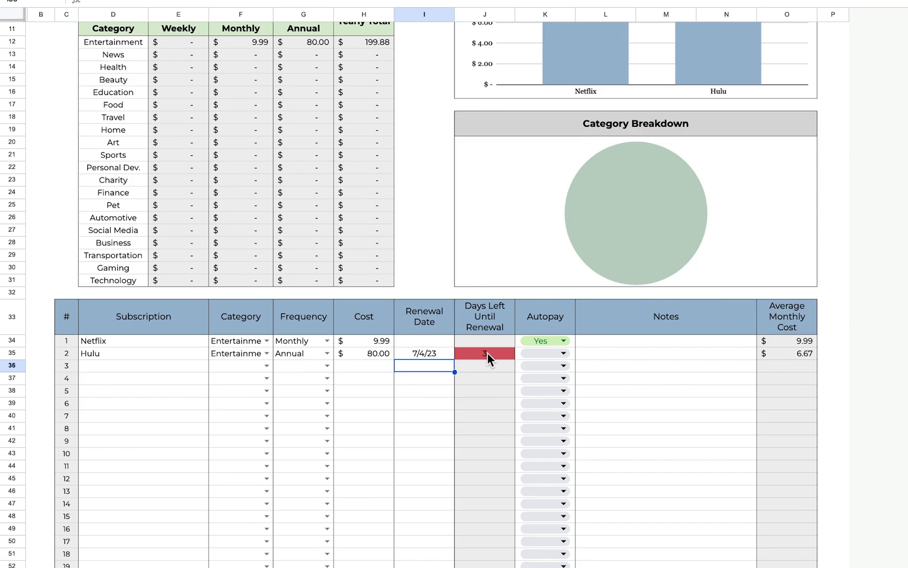
Step: Add New York Times as a News, Monthly subscription costing 25 with autopay Yes
left_click(144, 365)
type("New York Times")
key("Tab")
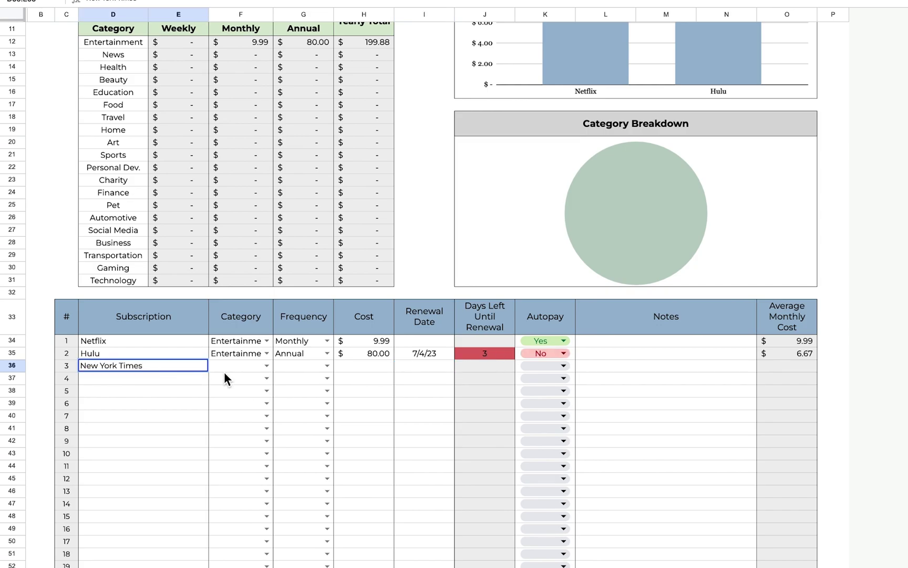
type("News")
key("Tab")
type("Monthly")
key("Tab")
type("25")
key("Tab")
key("Tab")
key("Tab")
type("Yes")
key("Return")
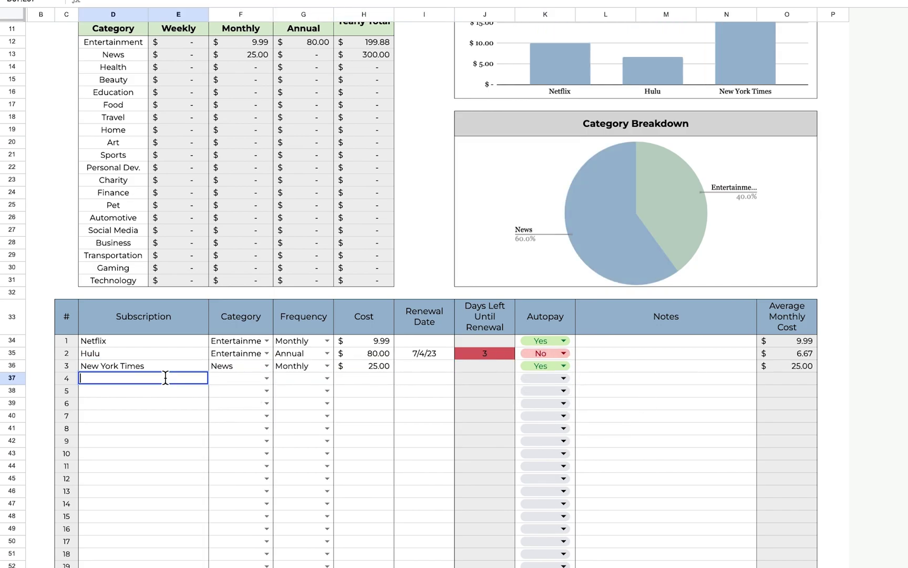
Step: Add Noom as a Health, Annual subscription costing 200, renewing 2/21/24, autopay No
type("Noom")
key("Tab")
left_click(266, 378)
left_click(237, 423)
left_click(325, 379)
left_click(300, 411)
left_click(361, 380)
type("200")
left_click(418, 381)
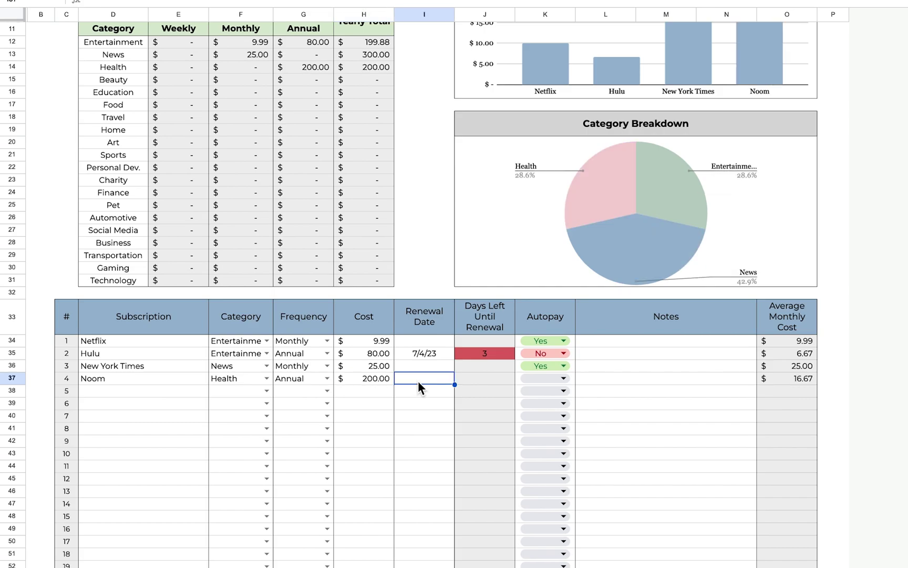
type("2/21/24")
left_click(564, 378)
left_click(548, 406)
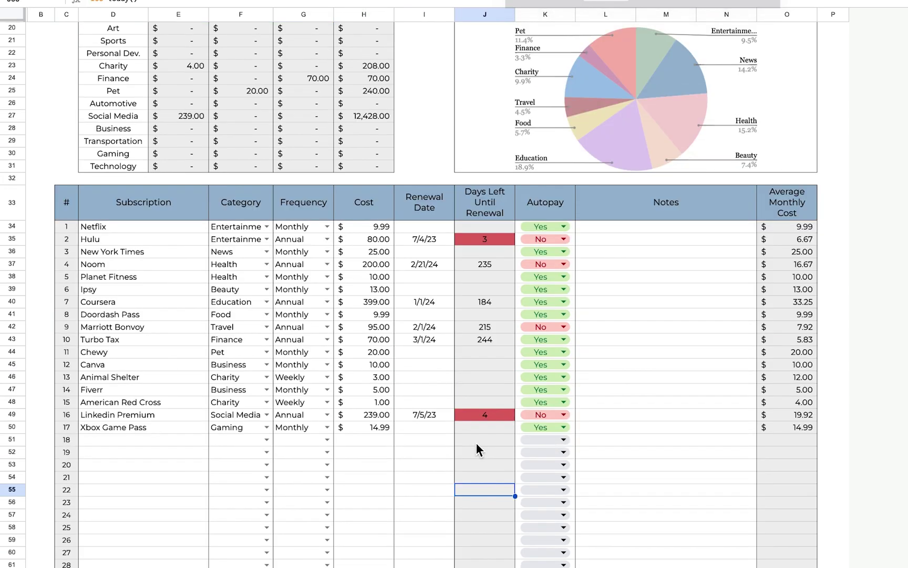
scroll(476, 443, "up", 5)
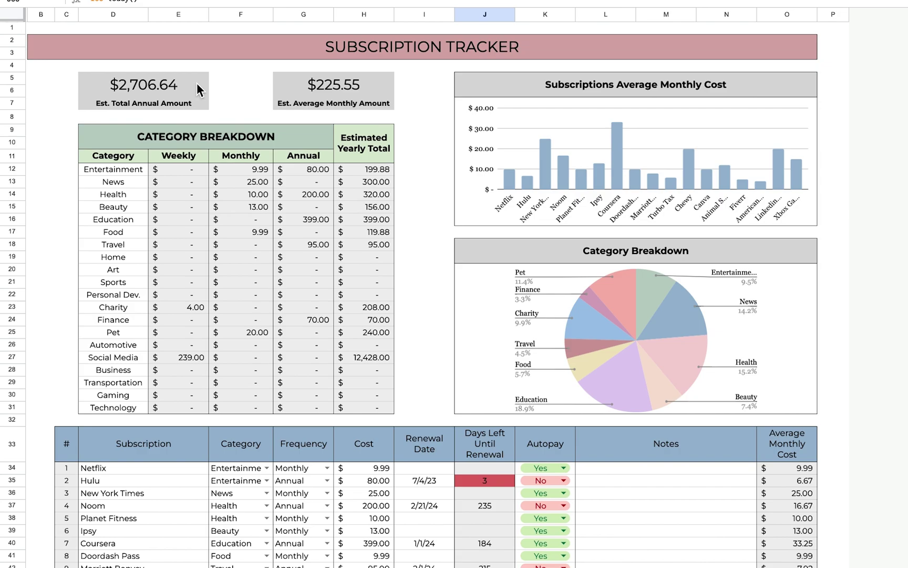
Step: Review the $2,706.64 and $225.55 totals, the average monthly cost bar chart and category pie chart
left_click(382, 90)
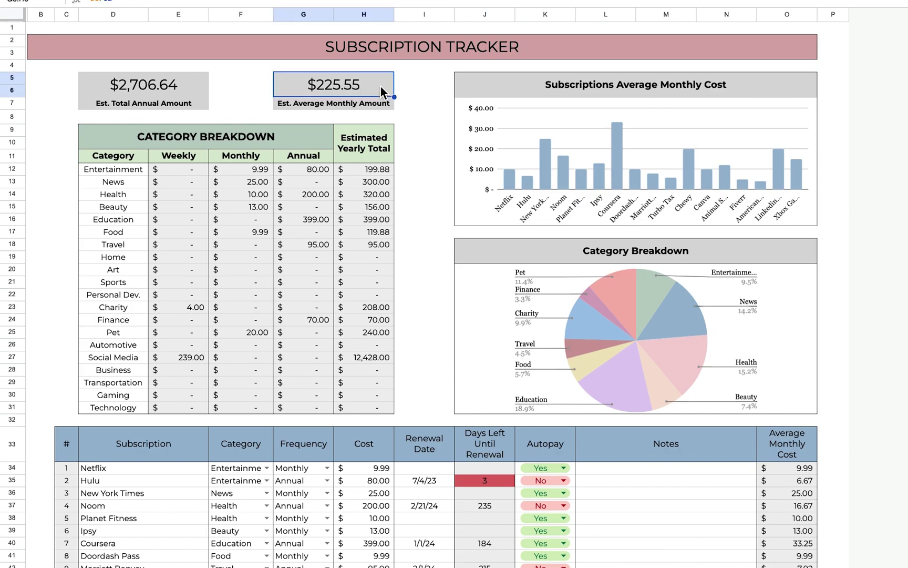
left_click(403, 82)
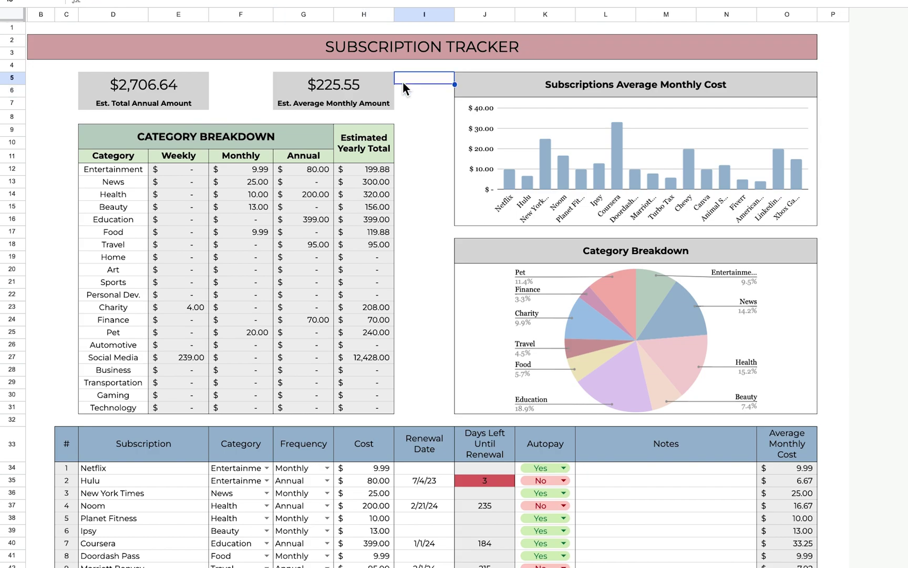
left_click(616, 88)
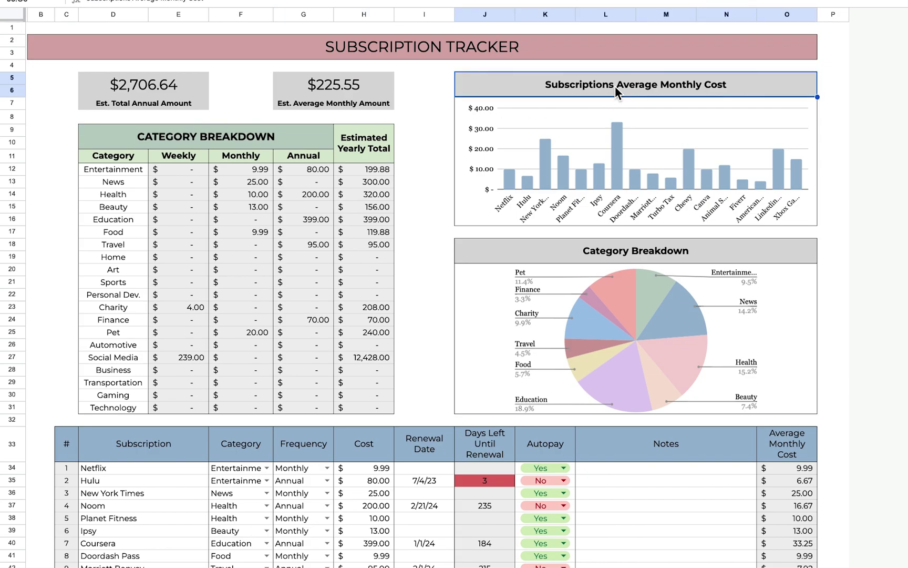
left_click_drag(163, 470, 179, 566)
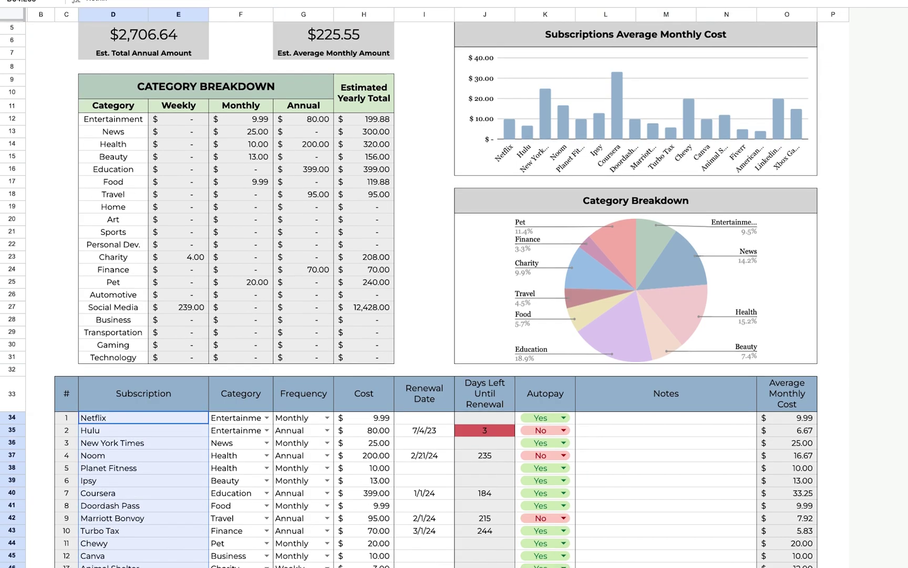
scroll(606, 211, "up", 2)
left_click(606, 211)
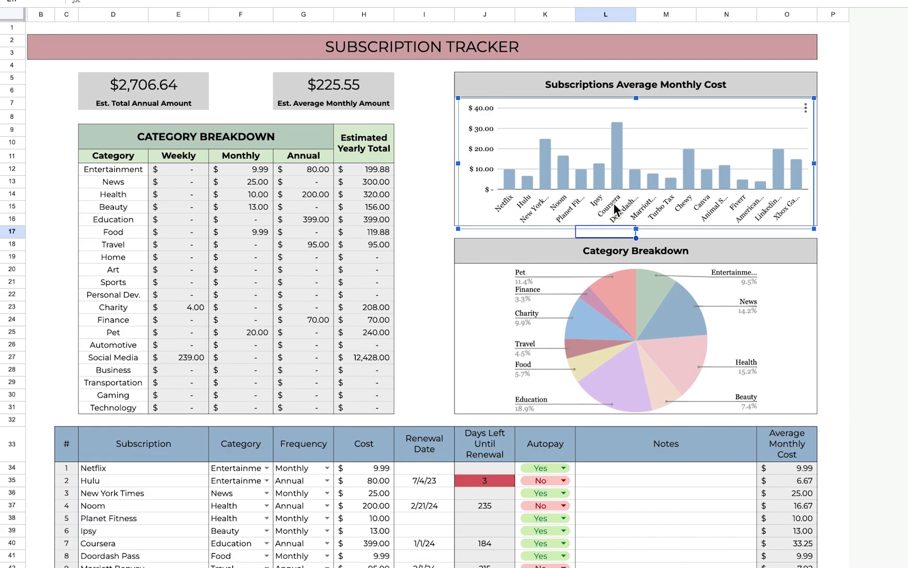
left_click_drag(168, 544, 359, 548)
left_click(787, 543)
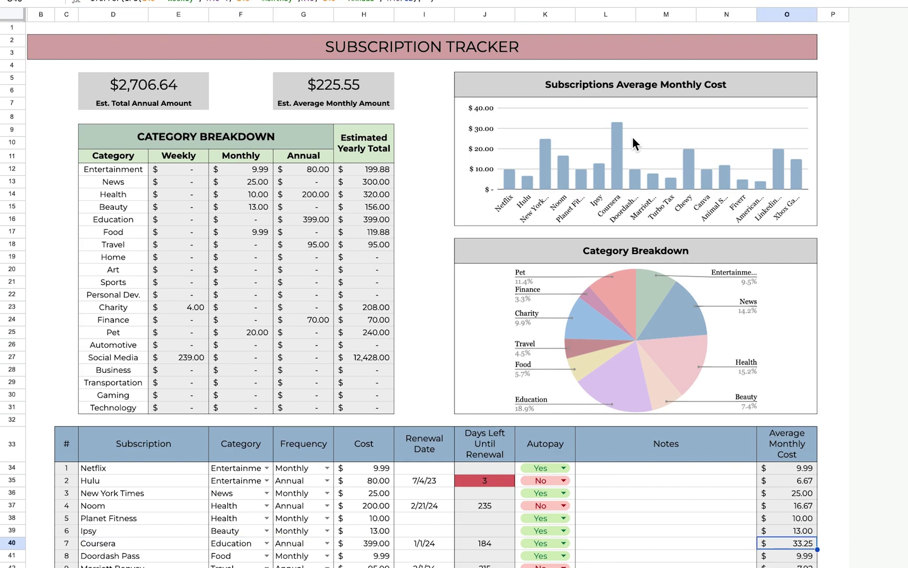
left_click(486, 255)
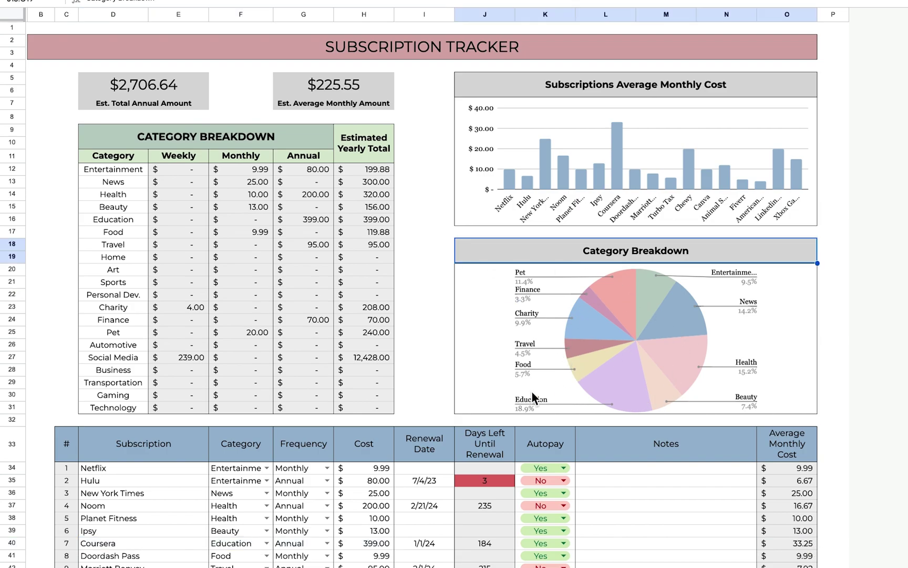
left_click_drag(138, 174, 134, 406)
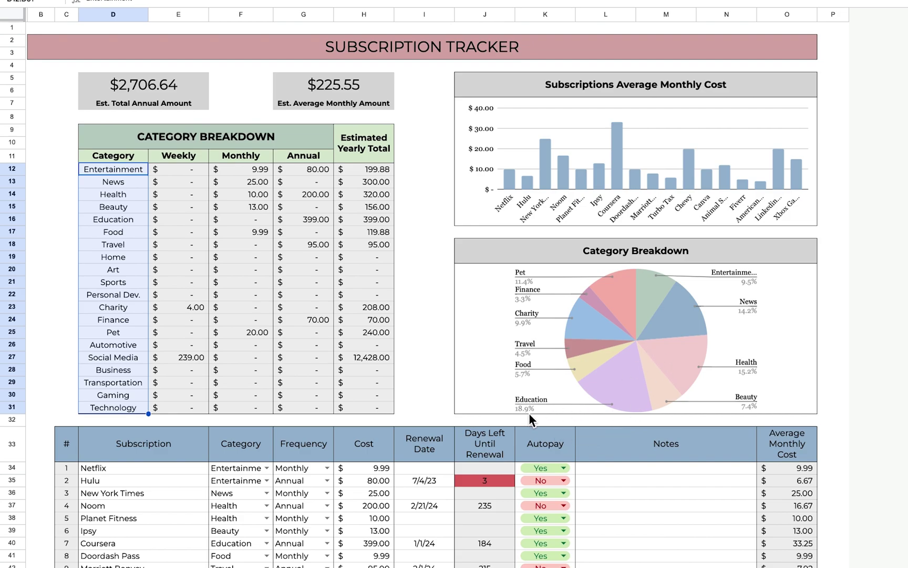
left_click(843, 418)
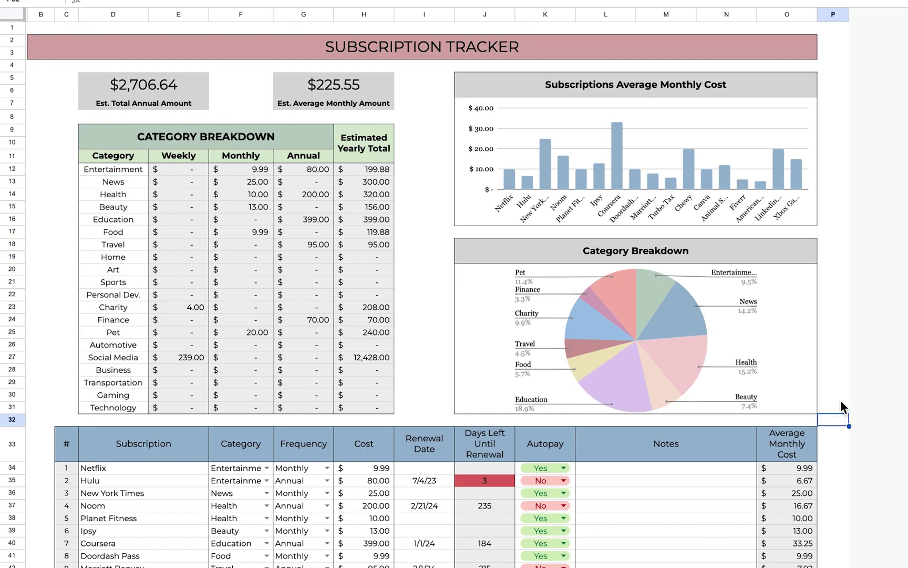